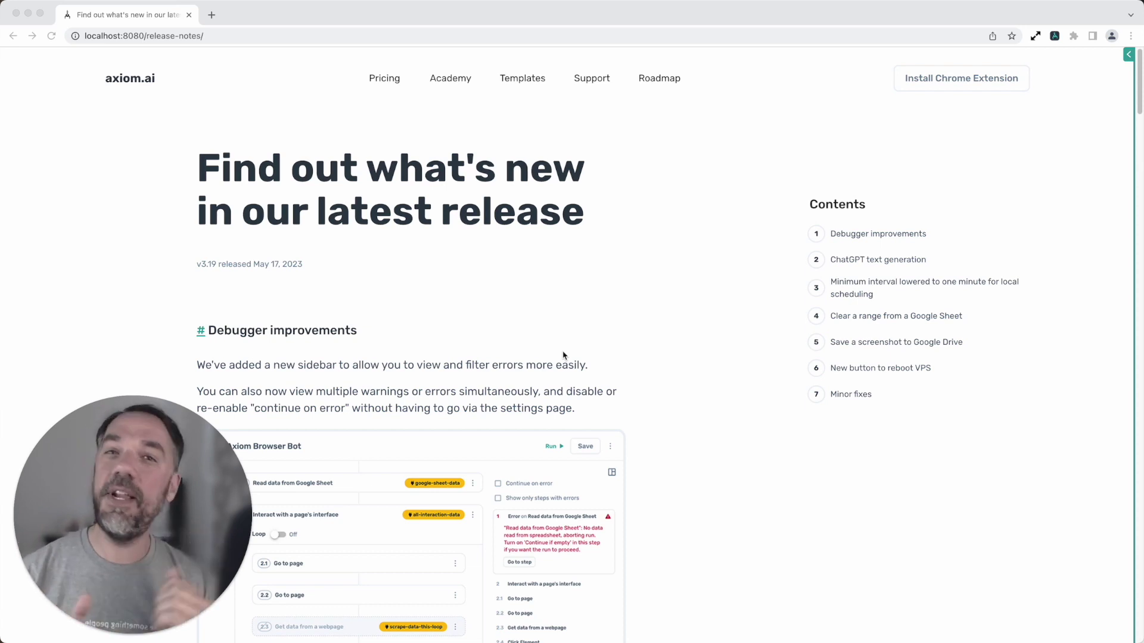
Step: Run the Test Automation bot with the desktop app
scroll(563, 356, down, 1)
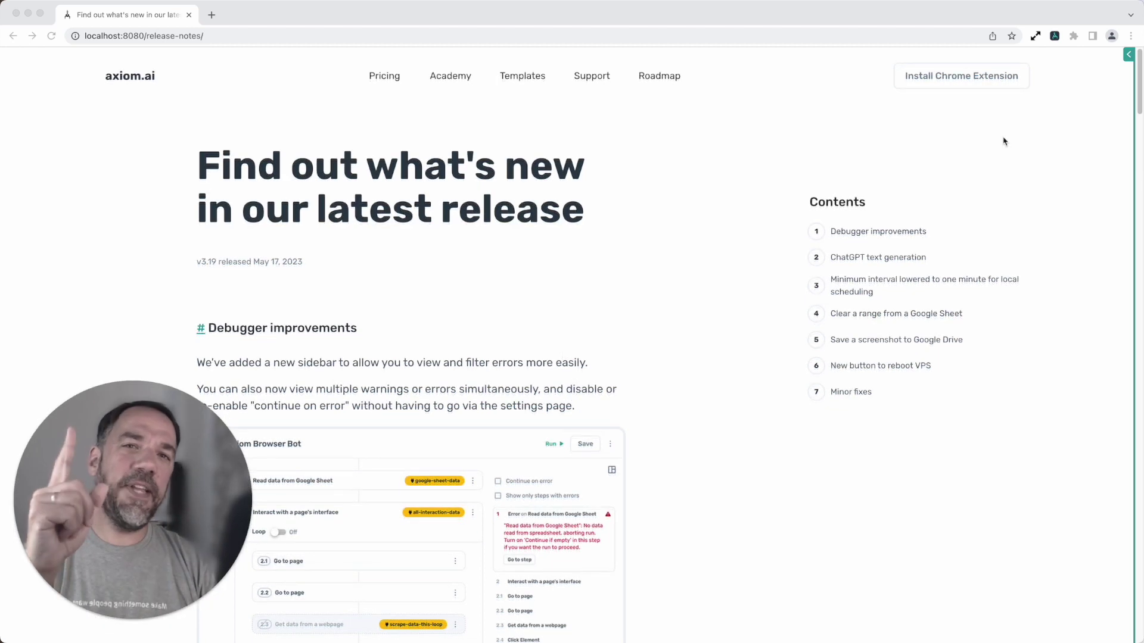
click(1127, 54)
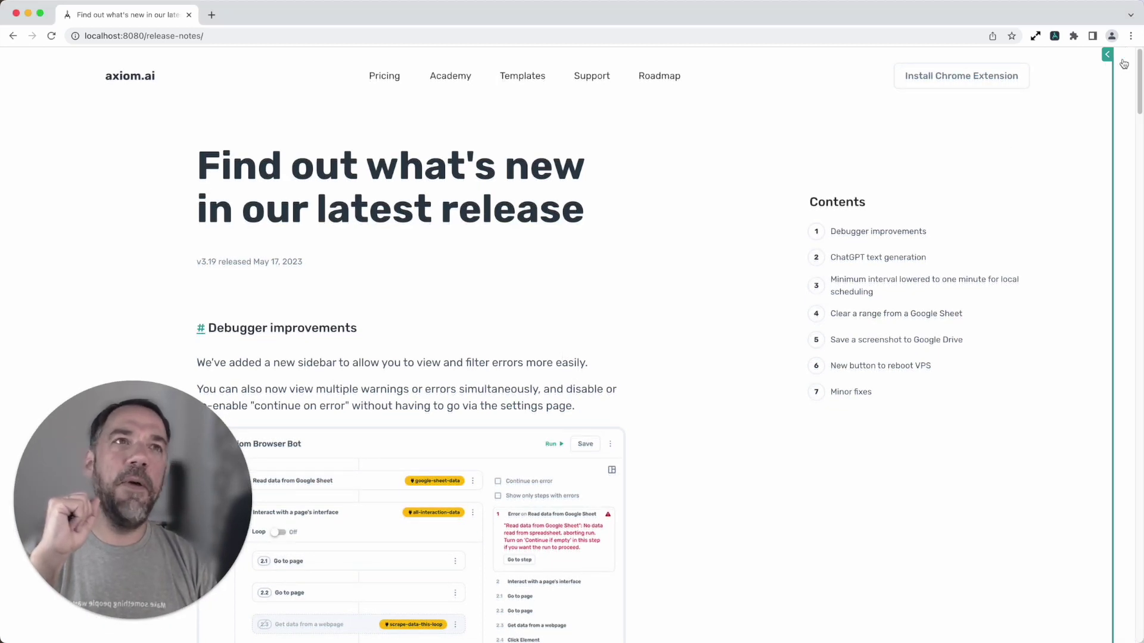
click(1037, 70)
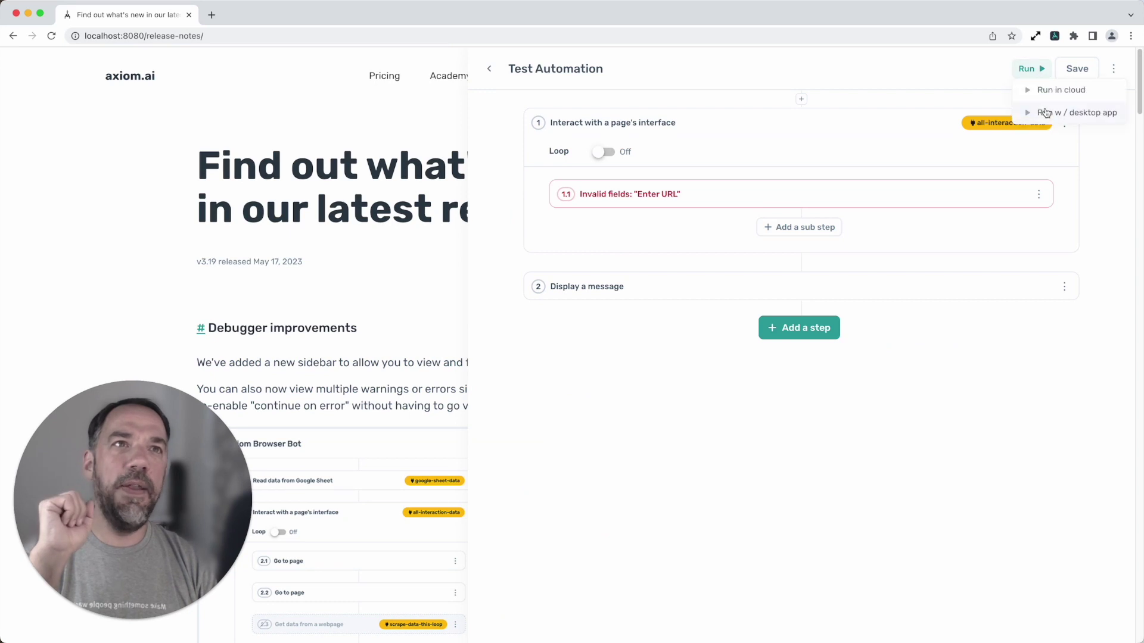
click(1045, 112)
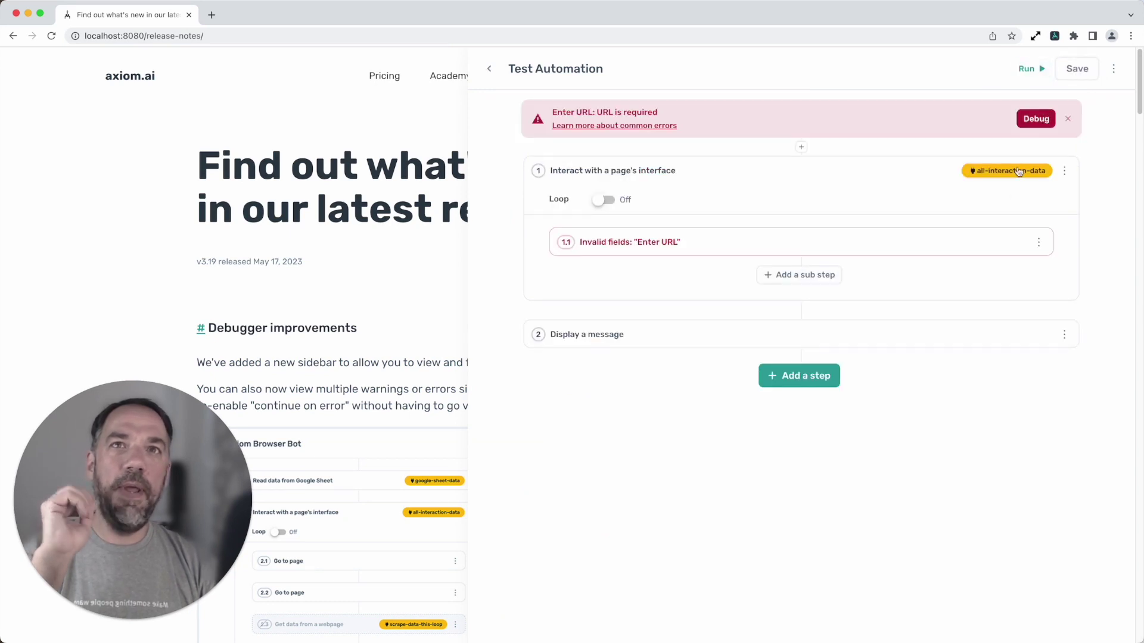
Step: Debug the missing-URL error, filter to error steps only, and jump to failing Go to page step 1.1
click(1035, 118)
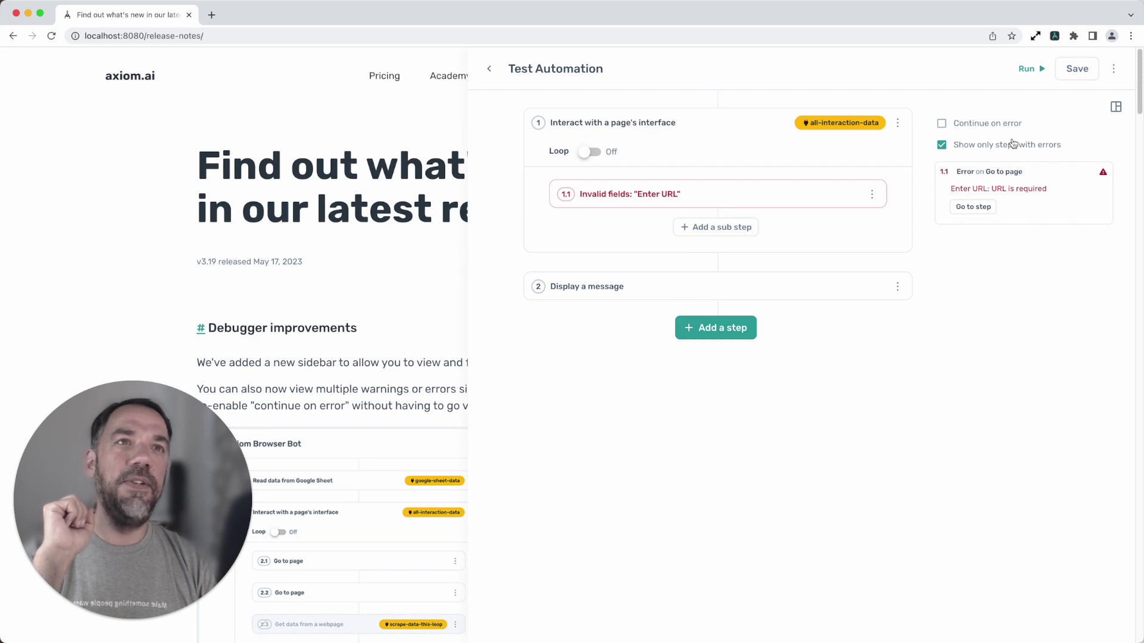
click(942, 146)
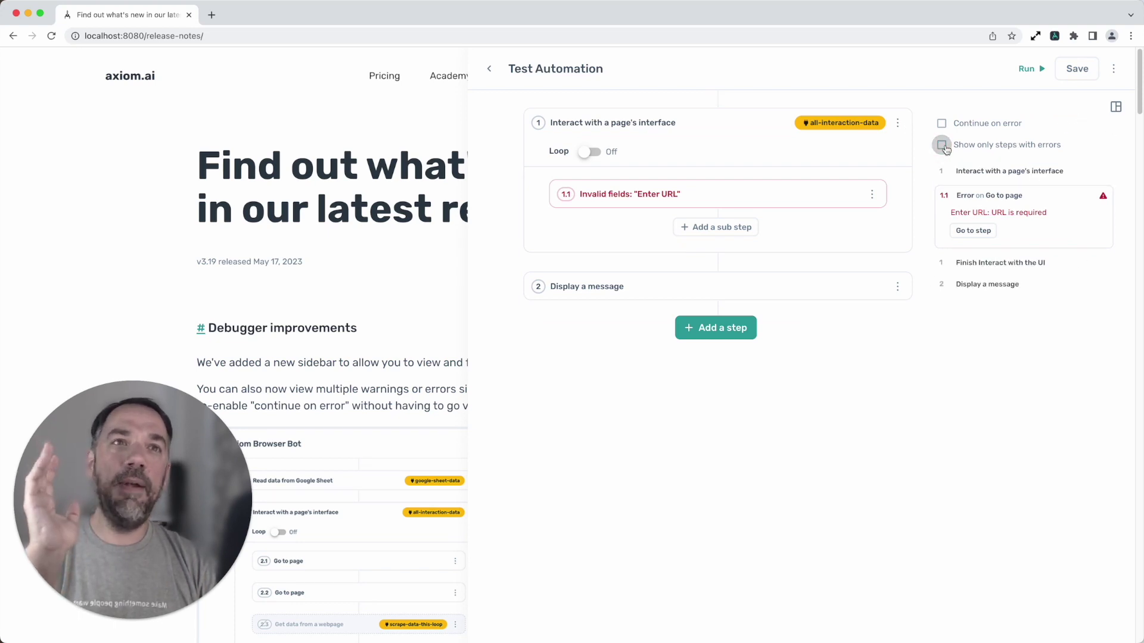
click(944, 146)
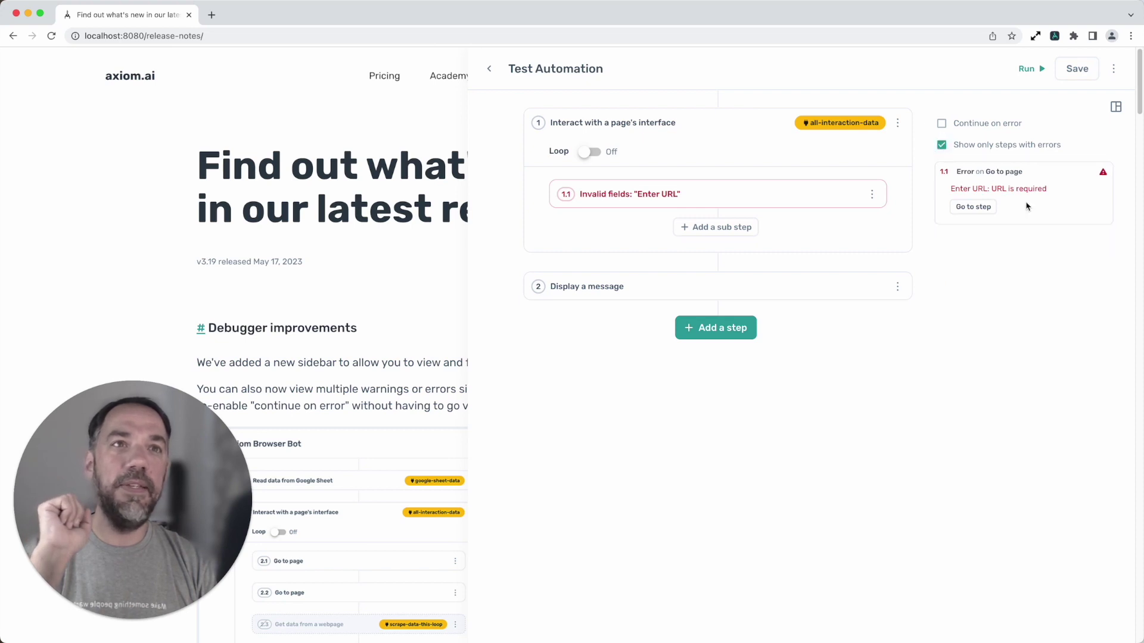
click(974, 207)
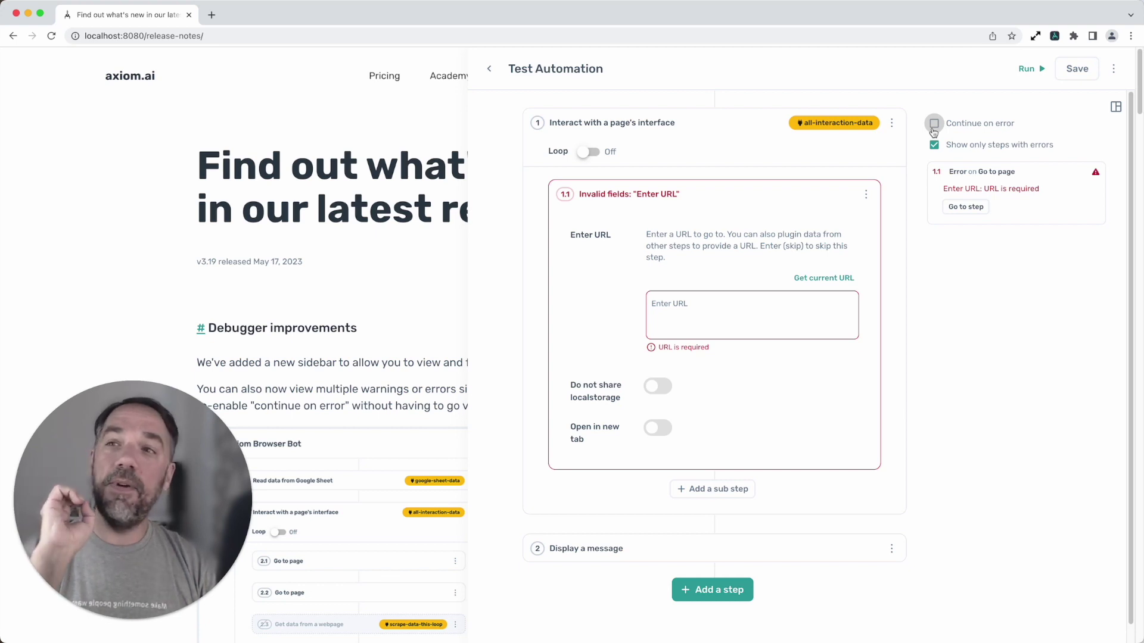
Step: Enable 'Continue on error' in the debug sidebar
click(933, 128)
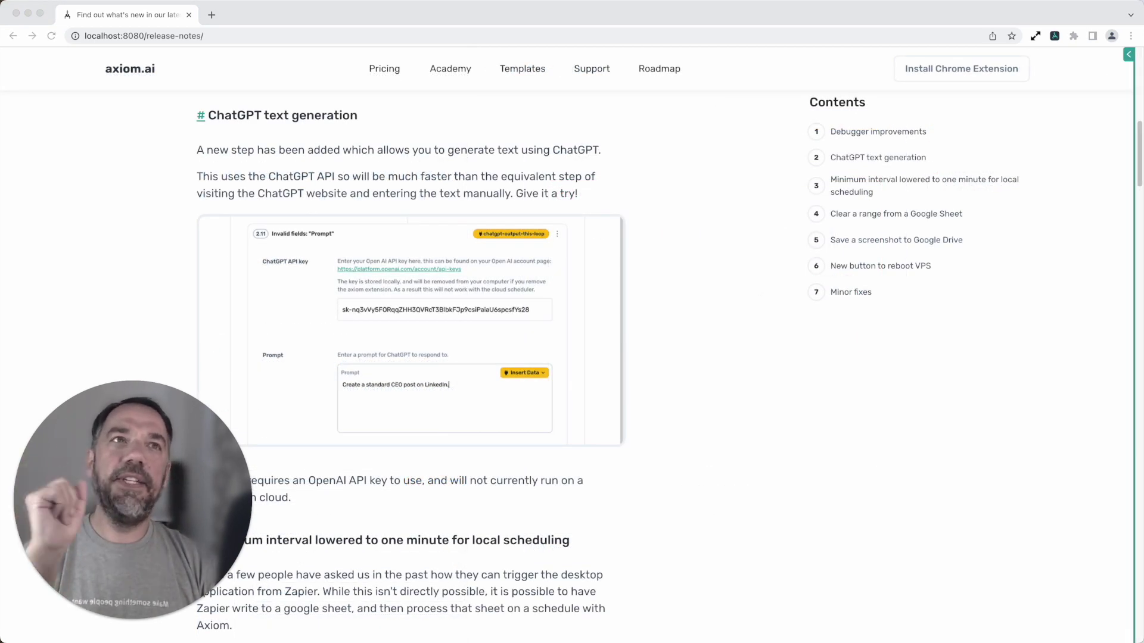
Step: Add a 'Generate text with ChatGPT' sub-step inside step 1 and review its API key and Prompt fields
click(1128, 62)
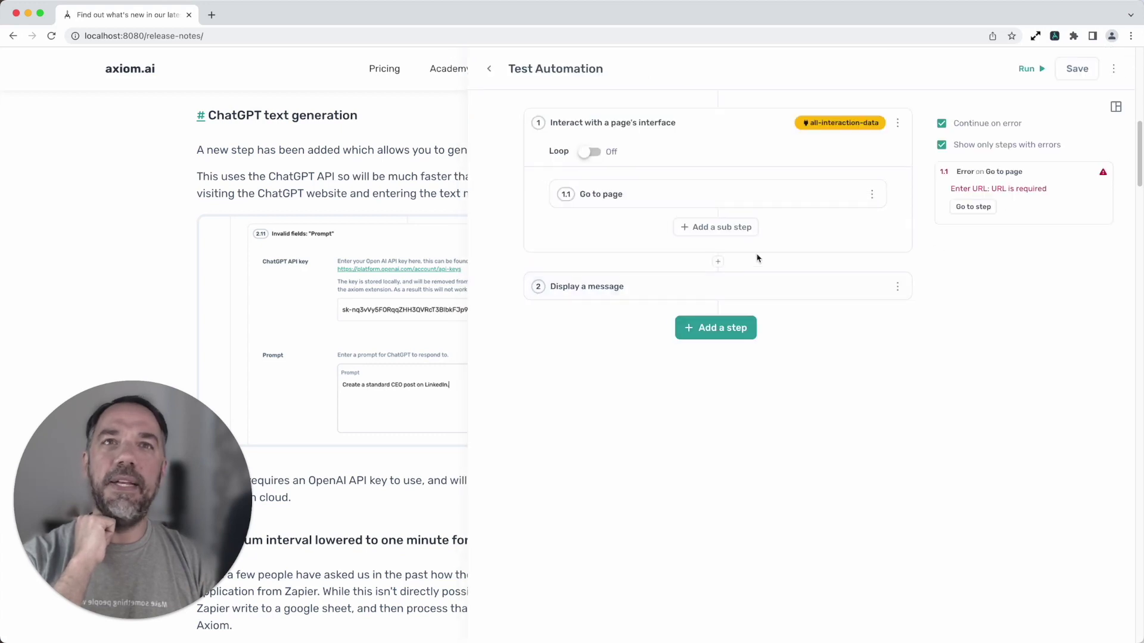
click(747, 235)
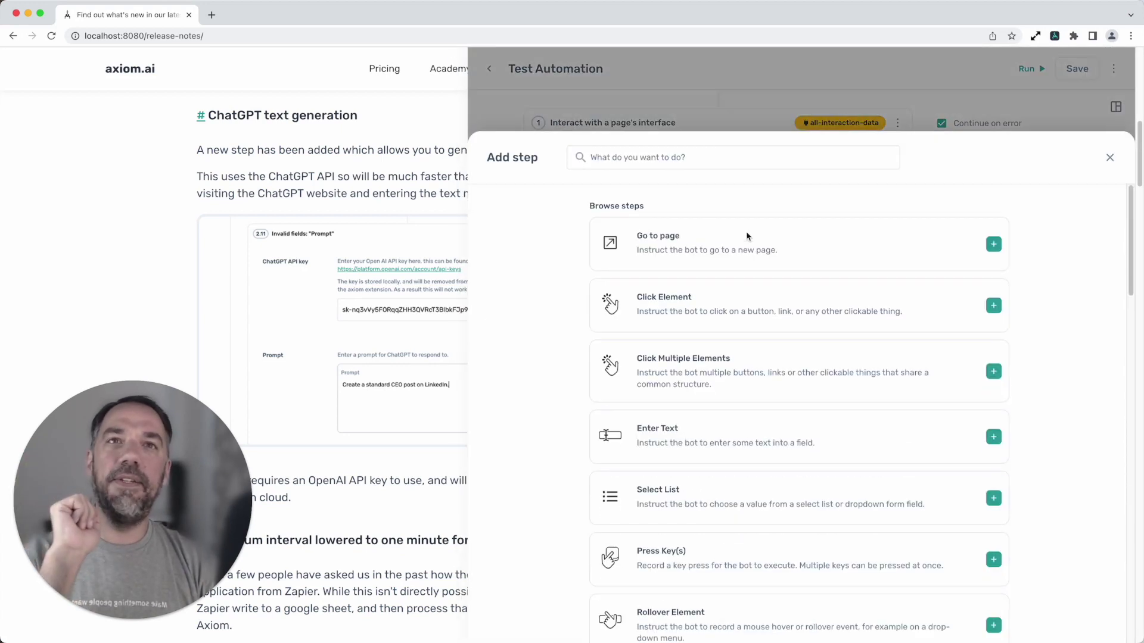
text(gpt)
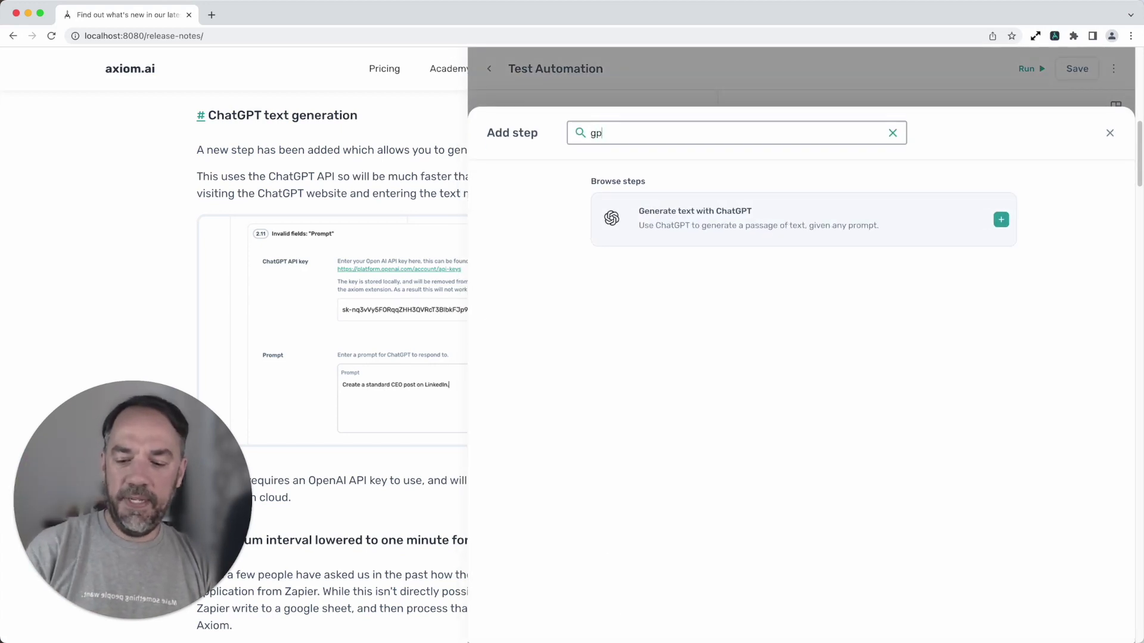
click(758, 237)
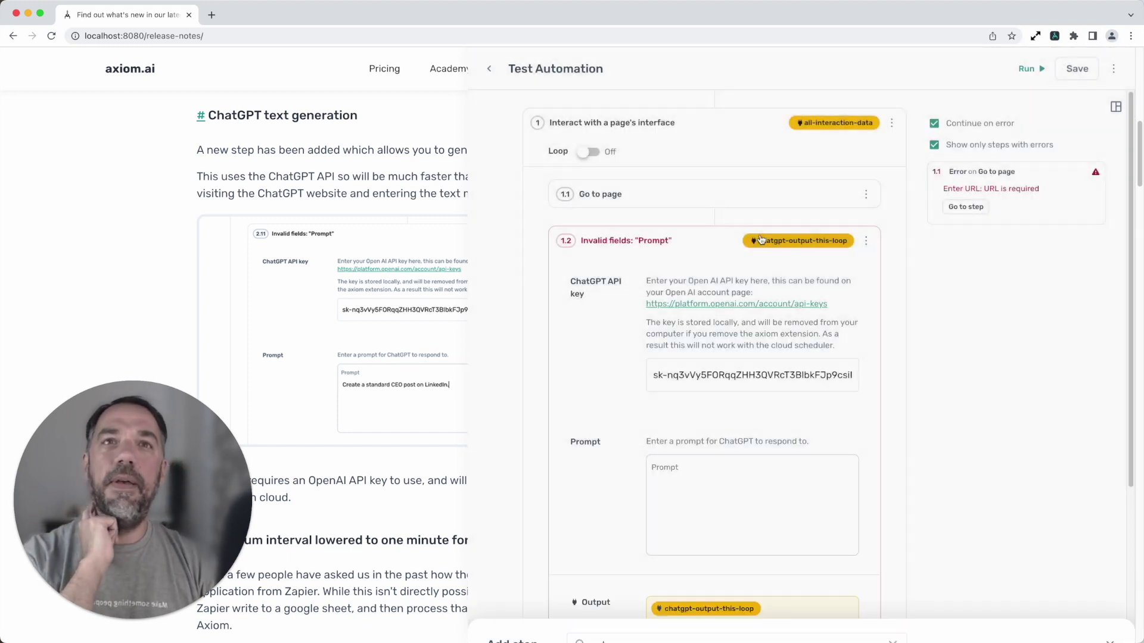
scroll(733, 348, down, 5)
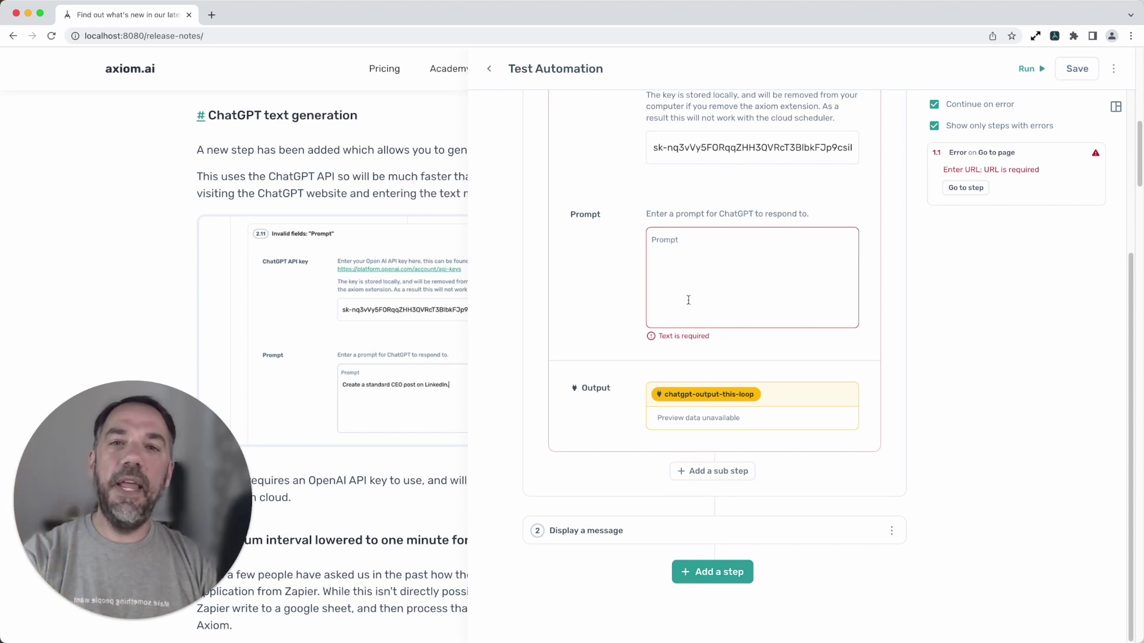
scroll(688, 300, up, 1)
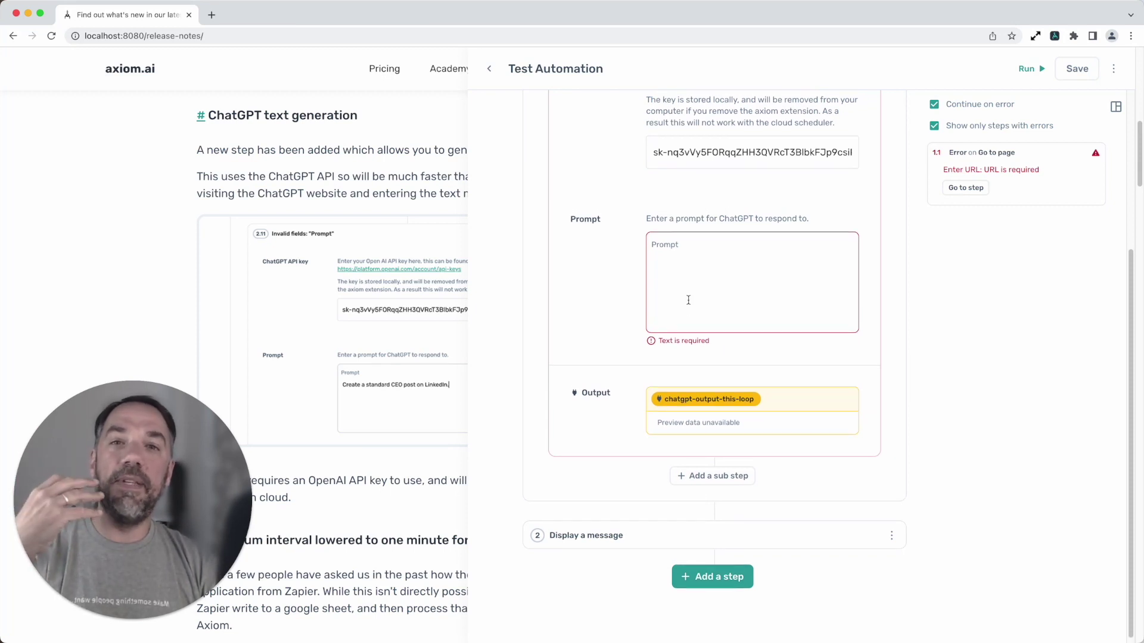
scroll(688, 300, up, 3)
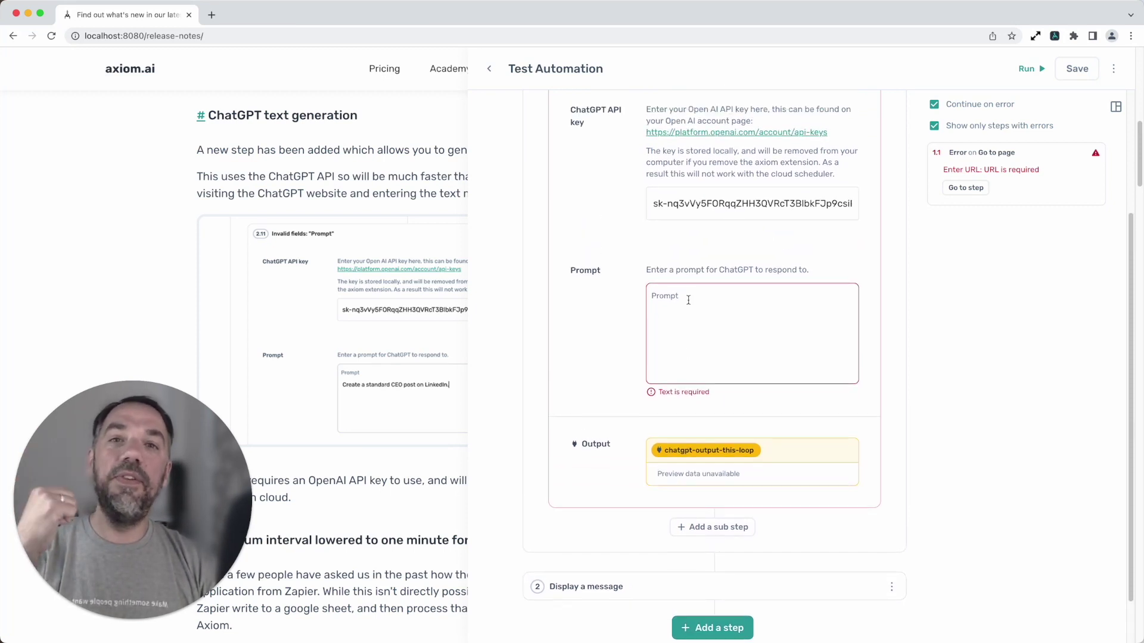
scroll(688, 300, up, 2)
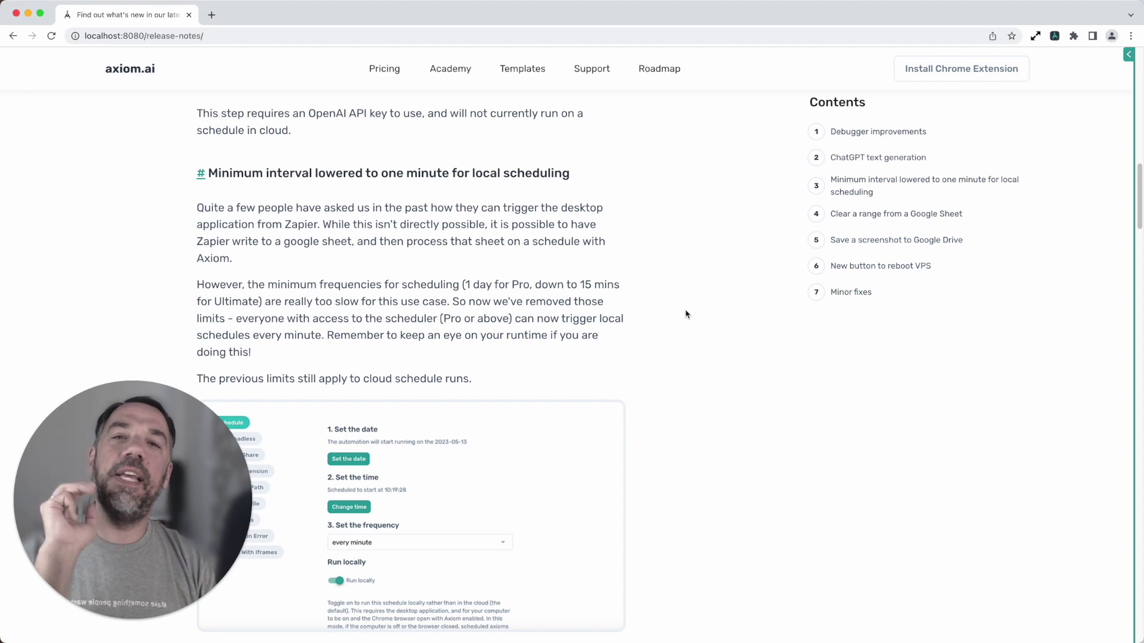
Step: Review the Test Automation bot's Schedule settings, then close them to return to the step list
click(1128, 60)
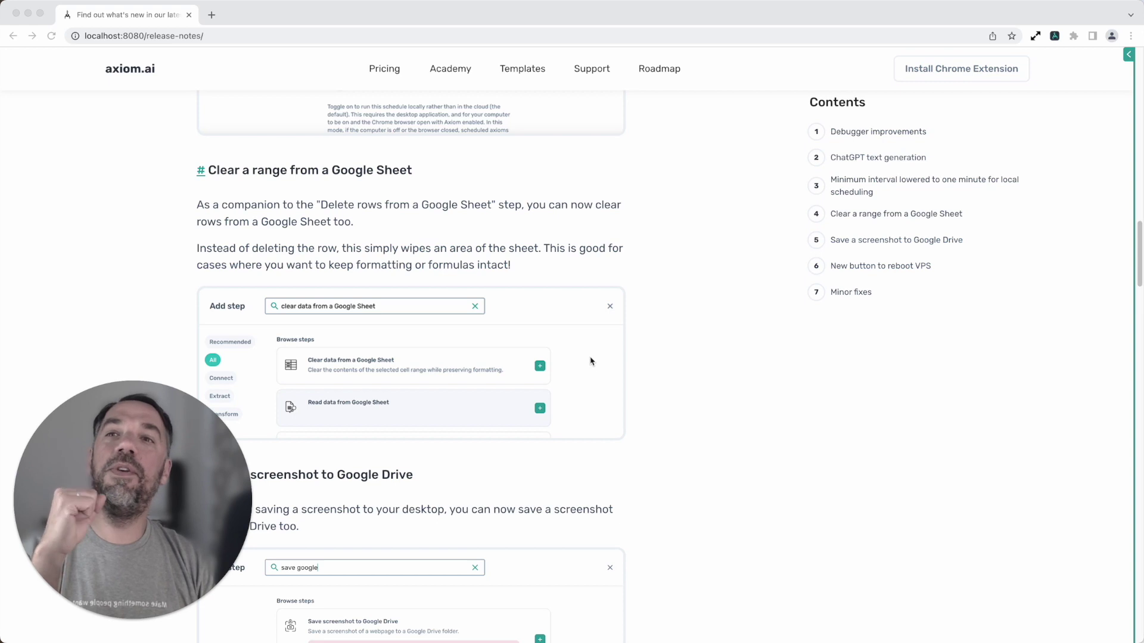
scroll(582, 374, down, 1)
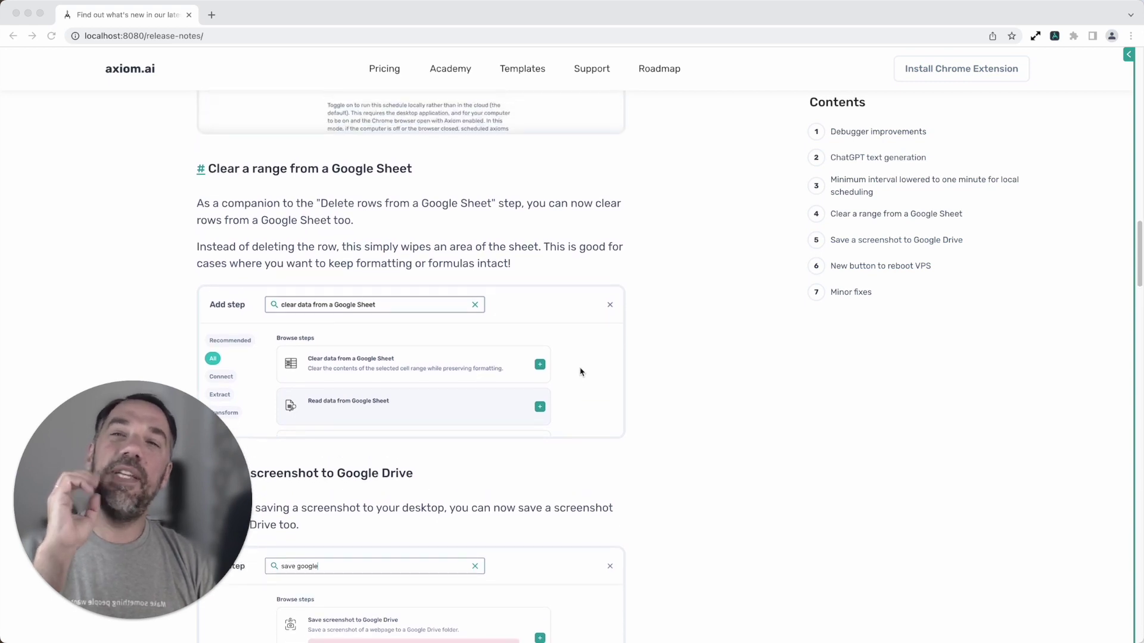
click(1115, 70)
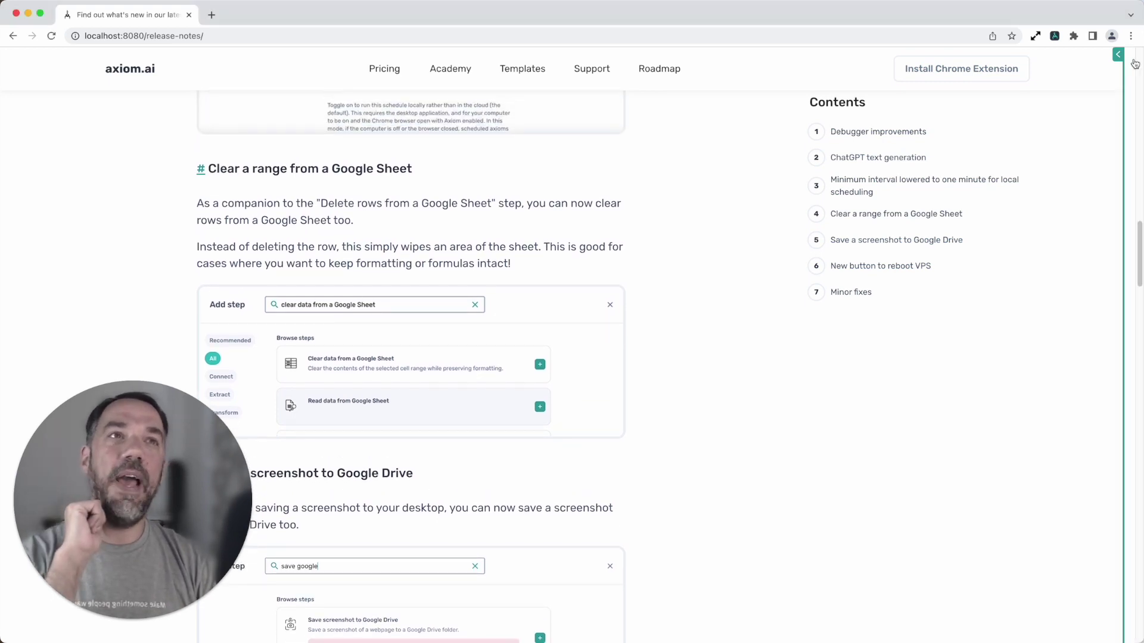
click(1118, 55)
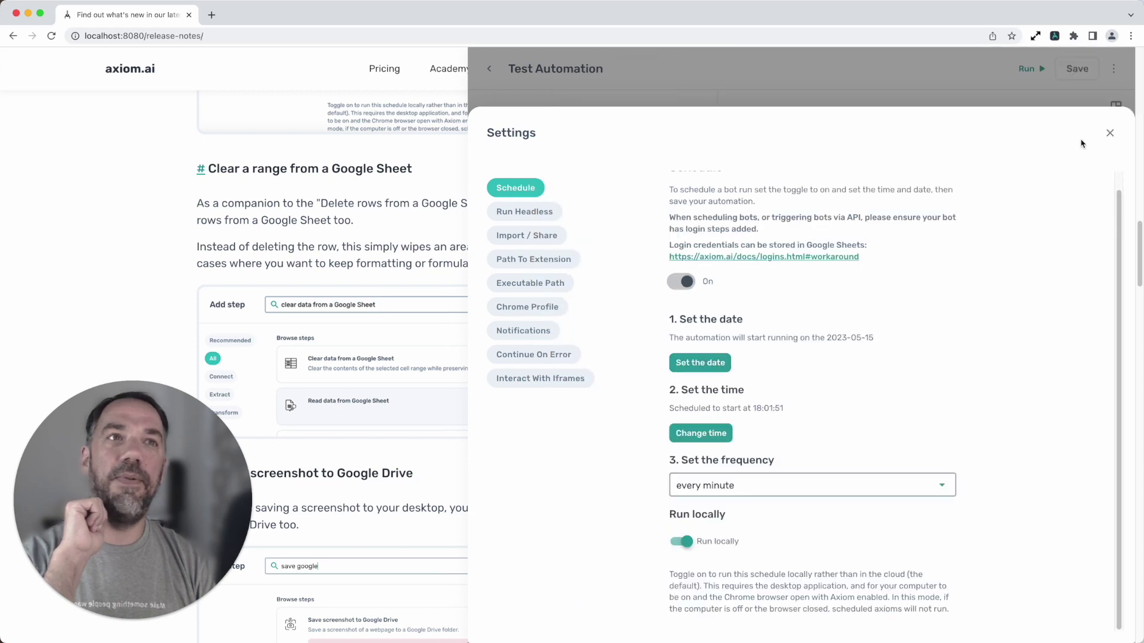
click(1109, 132)
scroll(824, 480, down, 6)
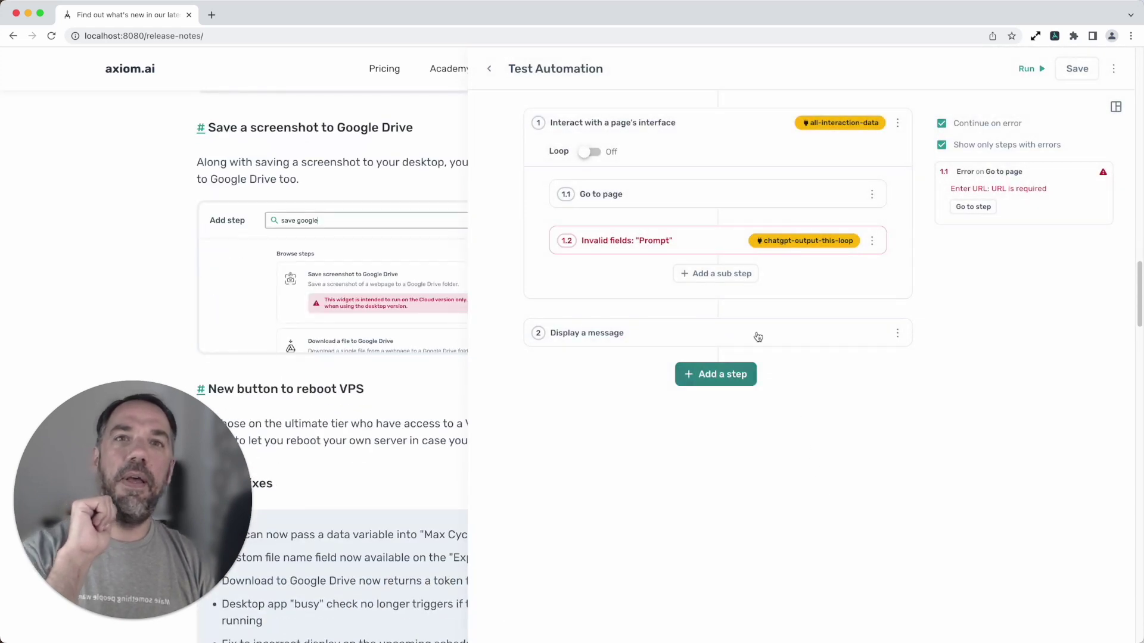
Step: Add a 'Clear data from a Google Sheet' step 3 with First cell enabled, then collapse it
click(732, 379)
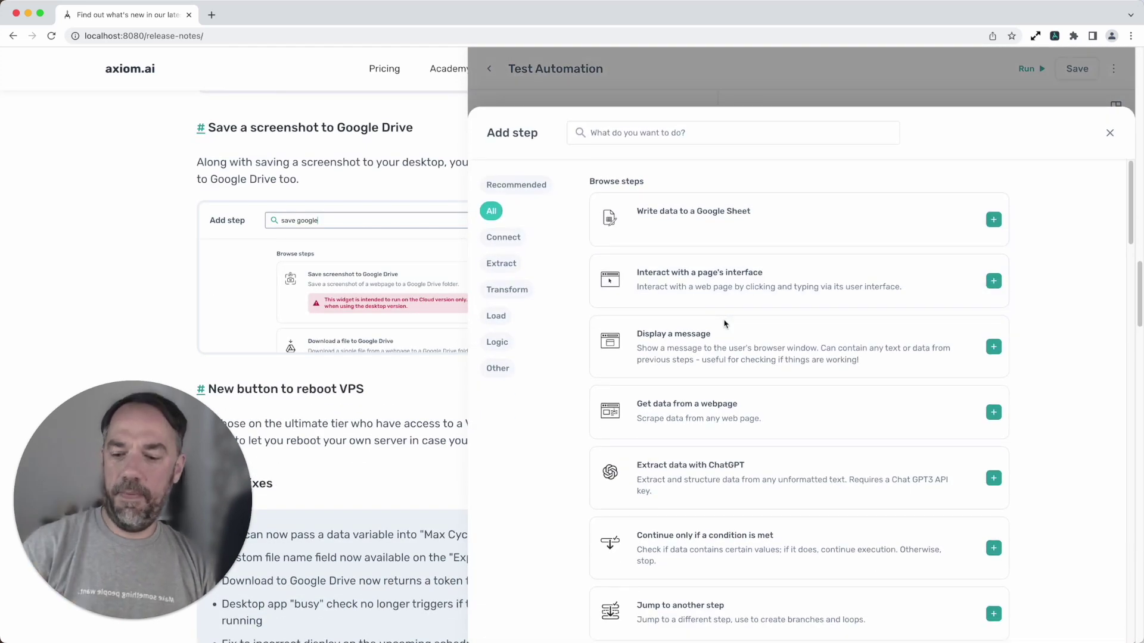
text(cle)
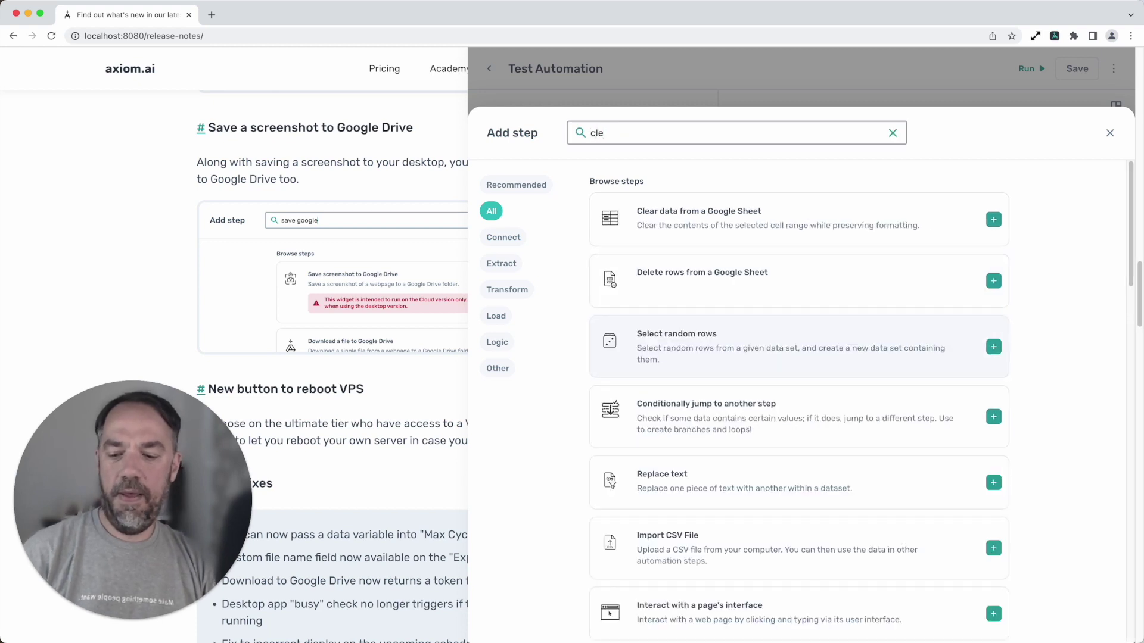
click(785, 246)
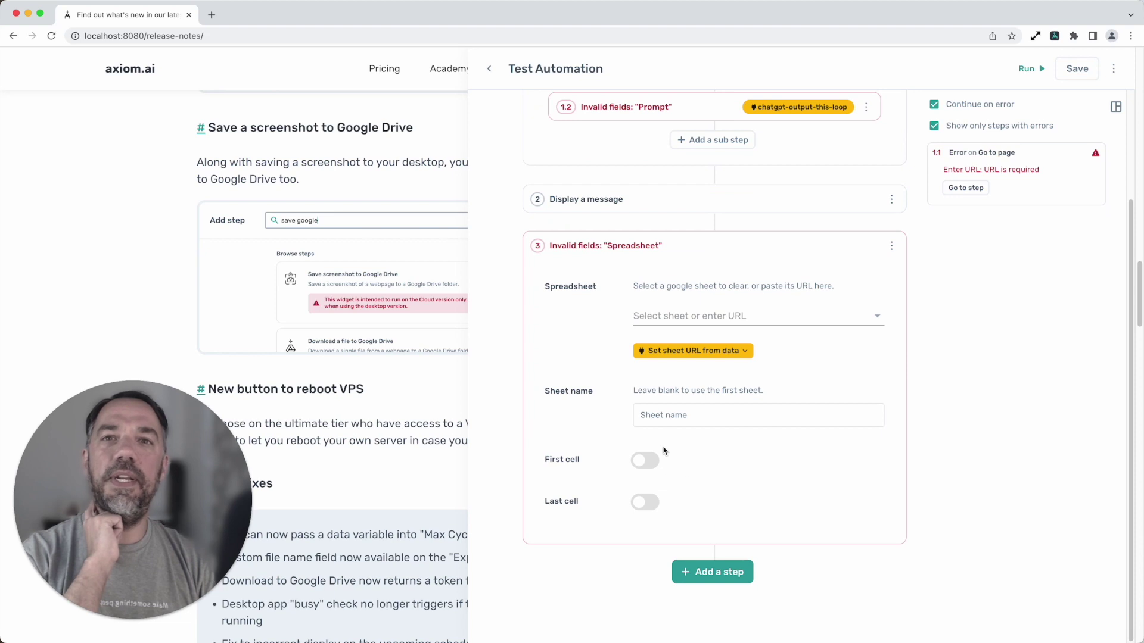
click(644, 460)
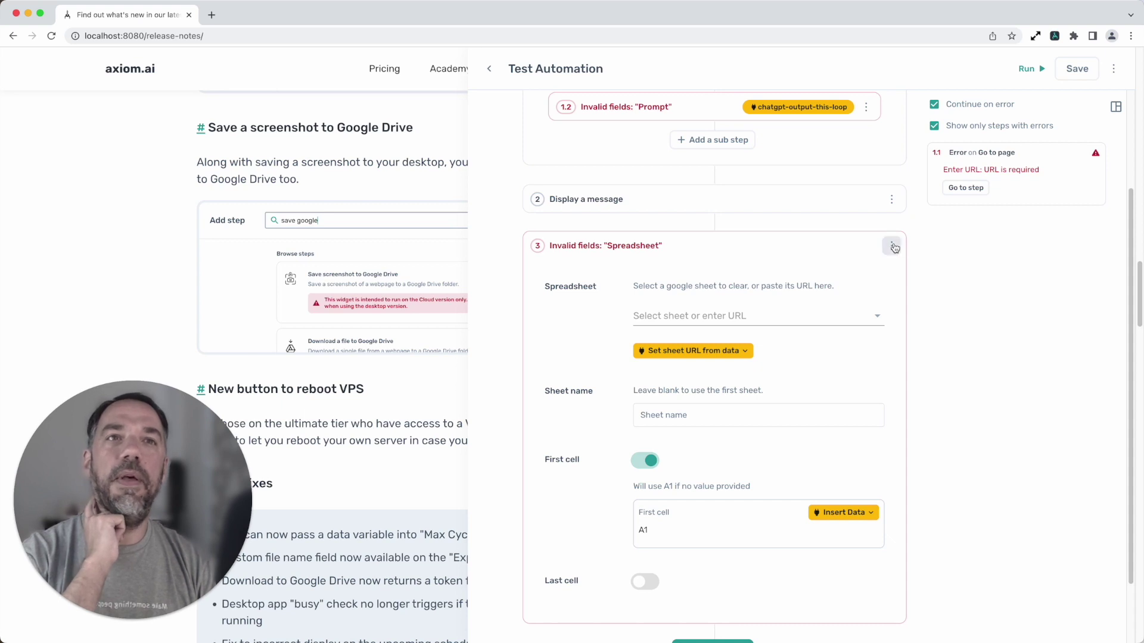
click(838, 244)
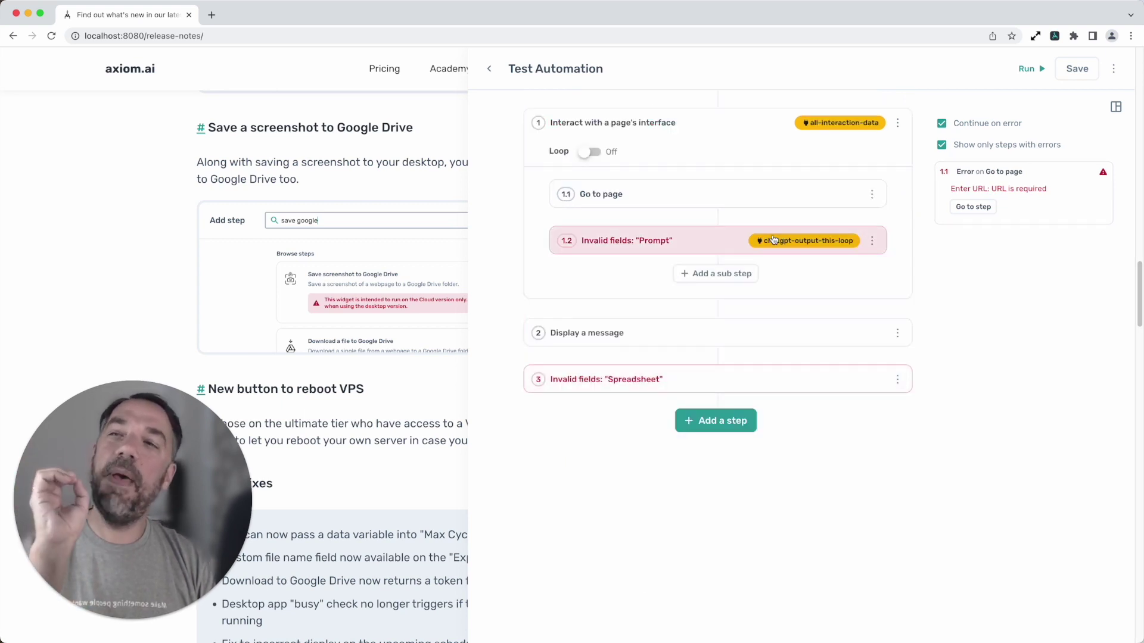
mouse_move(773, 240)
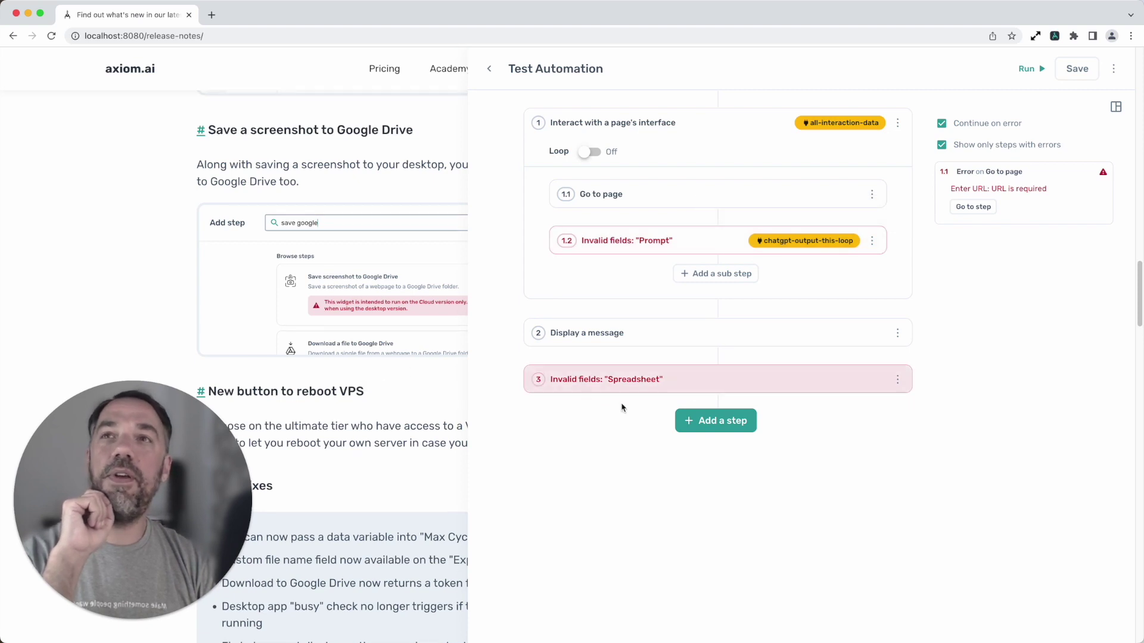
Step: Search sub-steps for 'scre' to see the screenshot steps, then hide the panel and scroll the notes
click(717, 279)
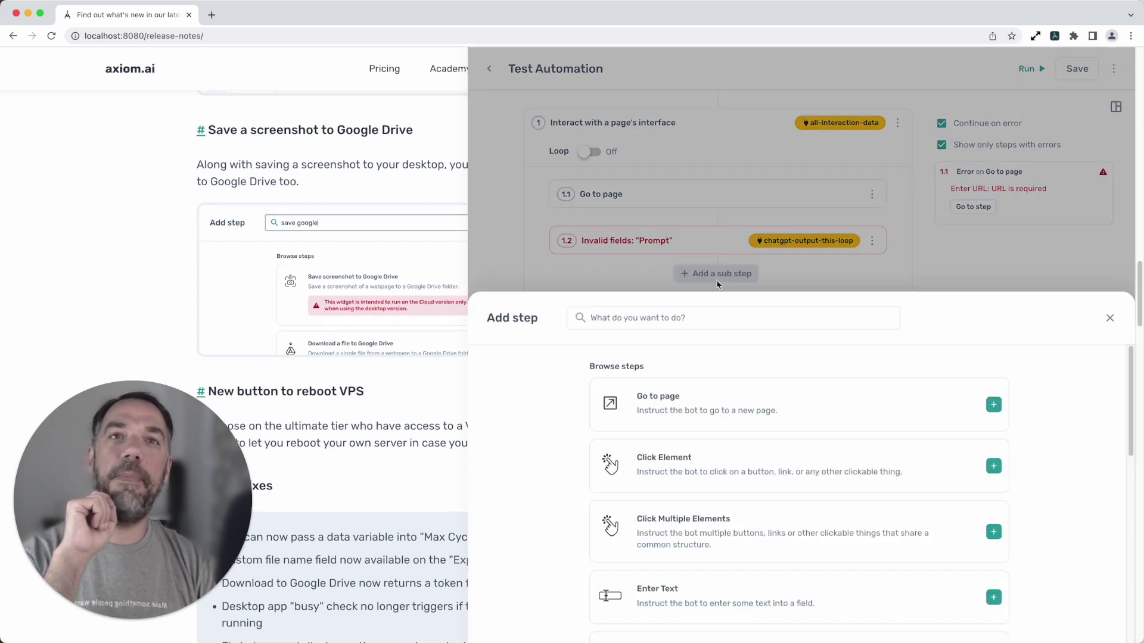
text(scre)
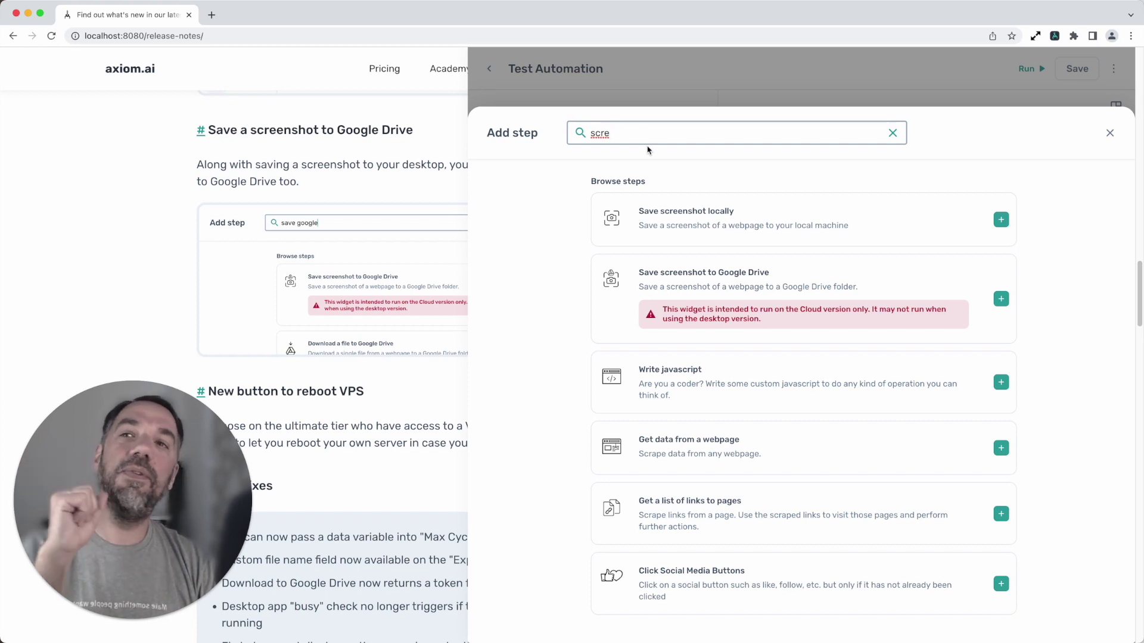
click(460, 68)
scroll(458, 401, down, 5)
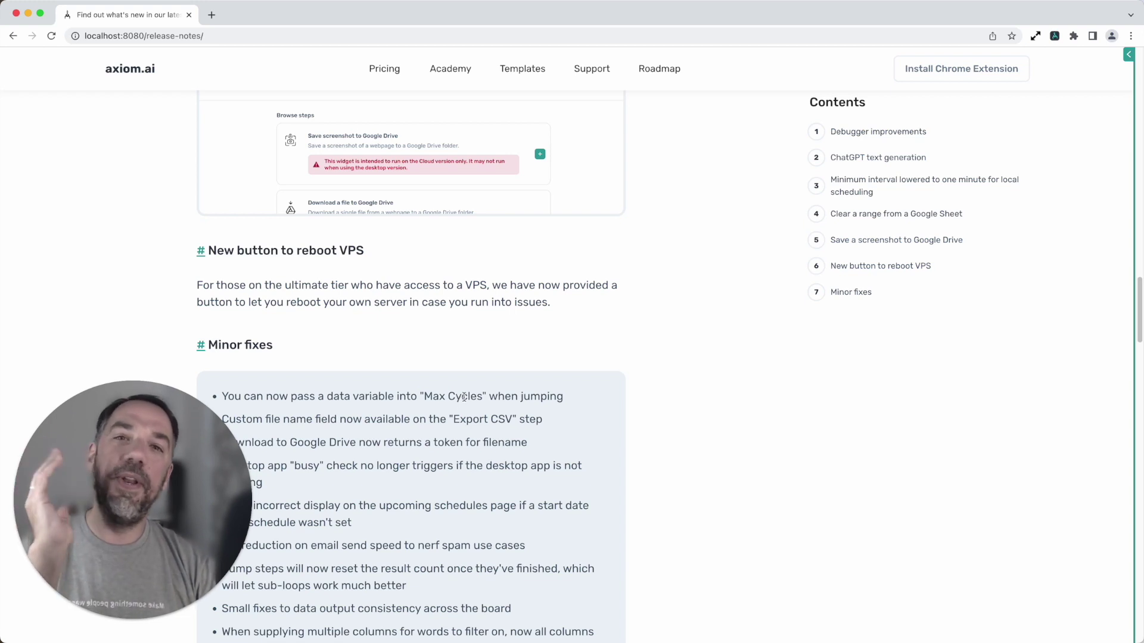
Step: Scroll through the Minor fixes list and highlight the 'Jump steps' bullet text
scroll(102, 321, down, 3)
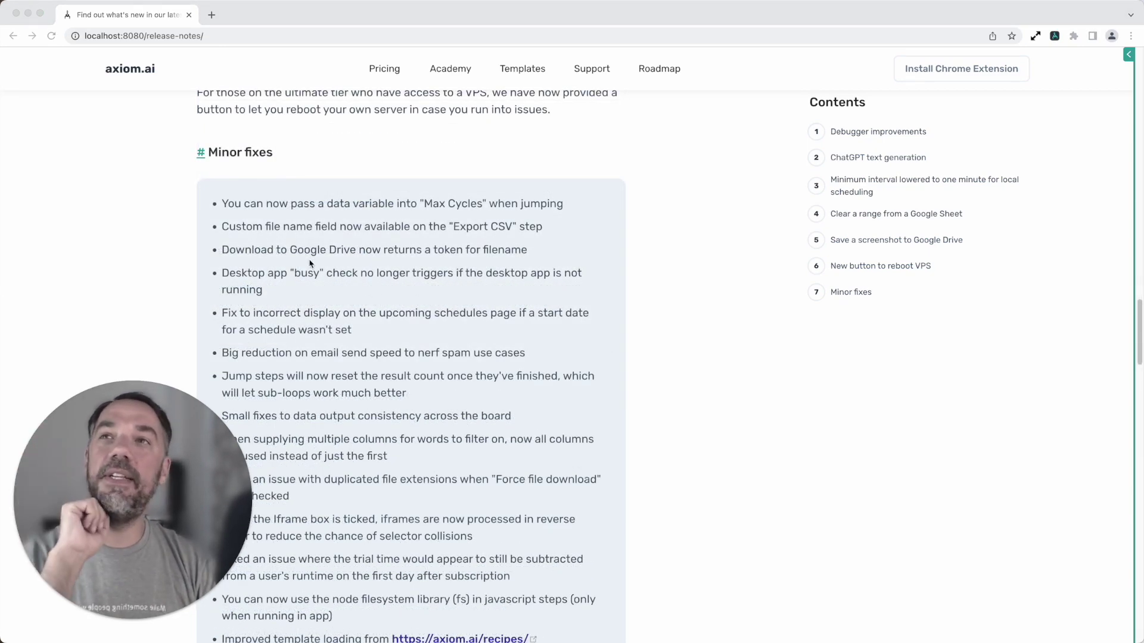
click(287, 232)
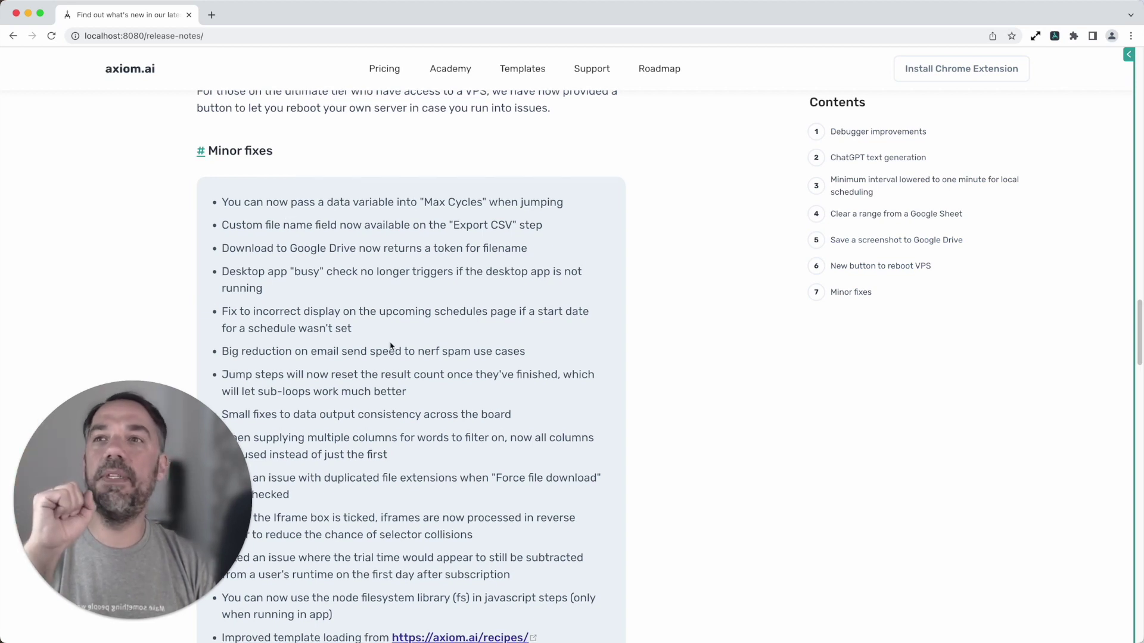
scroll(381, 328, down, 1)
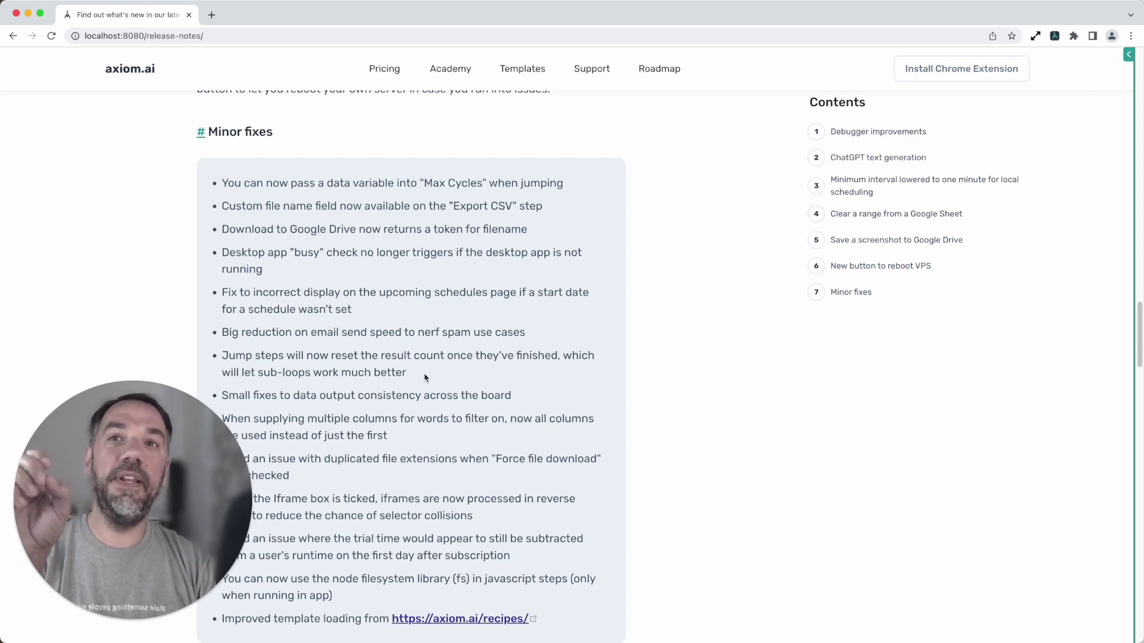
drag(426, 377, 286, 356)
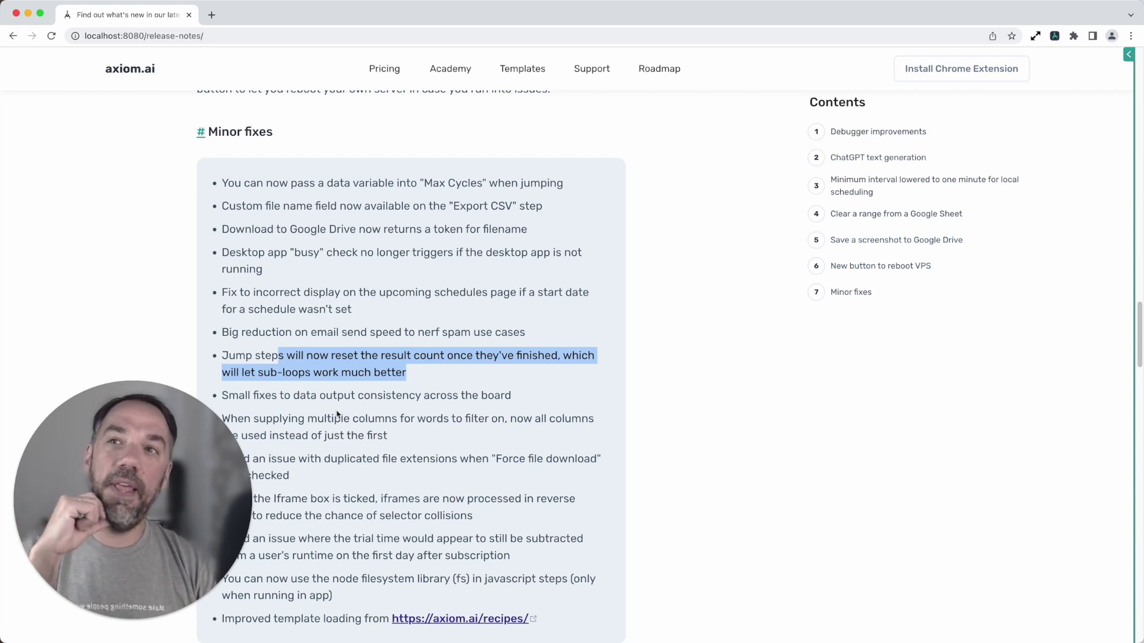
scroll(337, 414, down, 3)
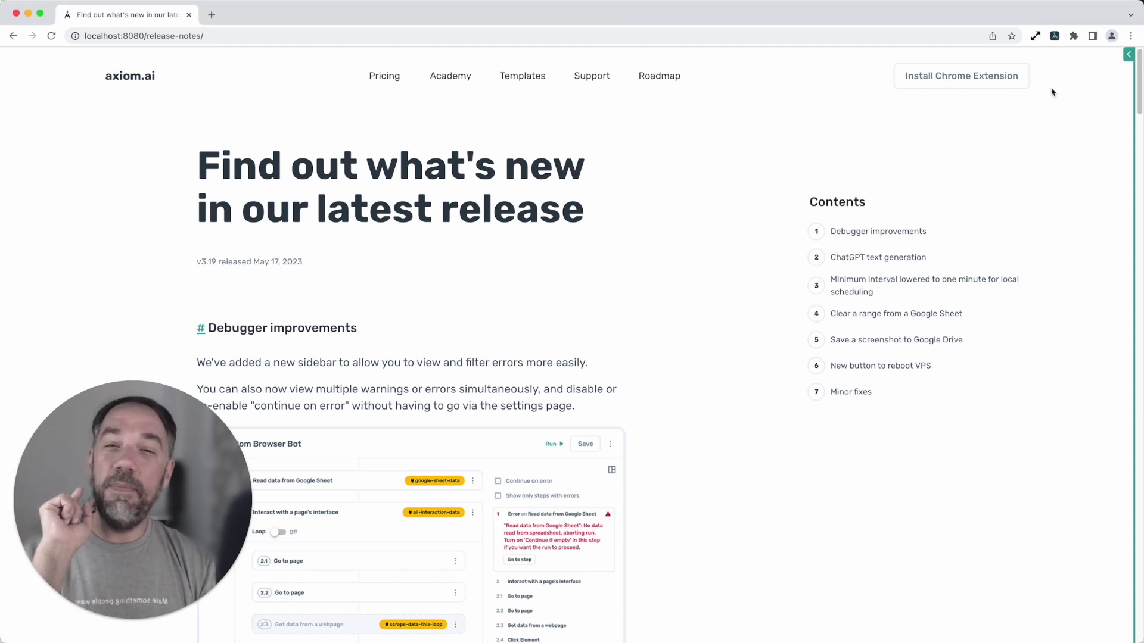
Step: Start a new blank task and add 'Interact with a page's interface' as its first step
click(1127, 56)
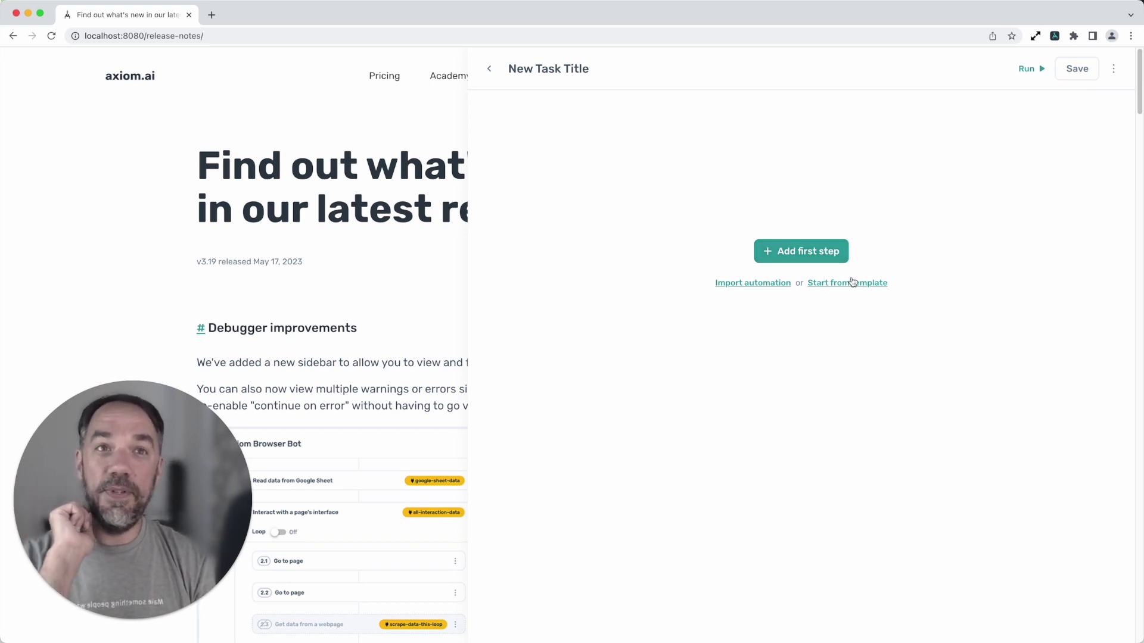
click(823, 261)
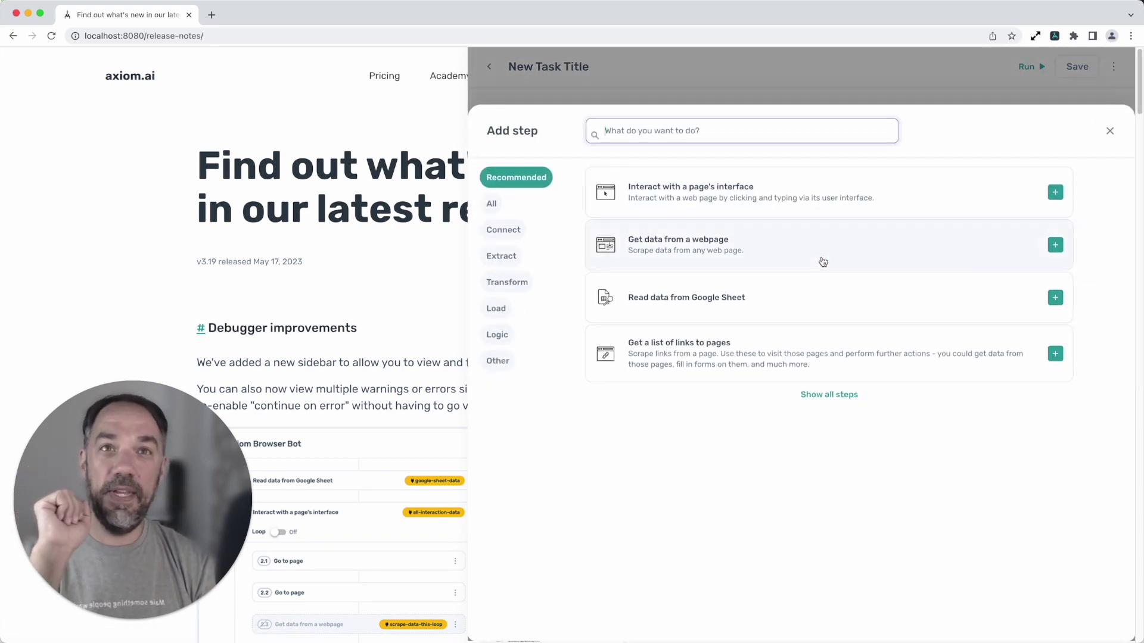
click(808, 211)
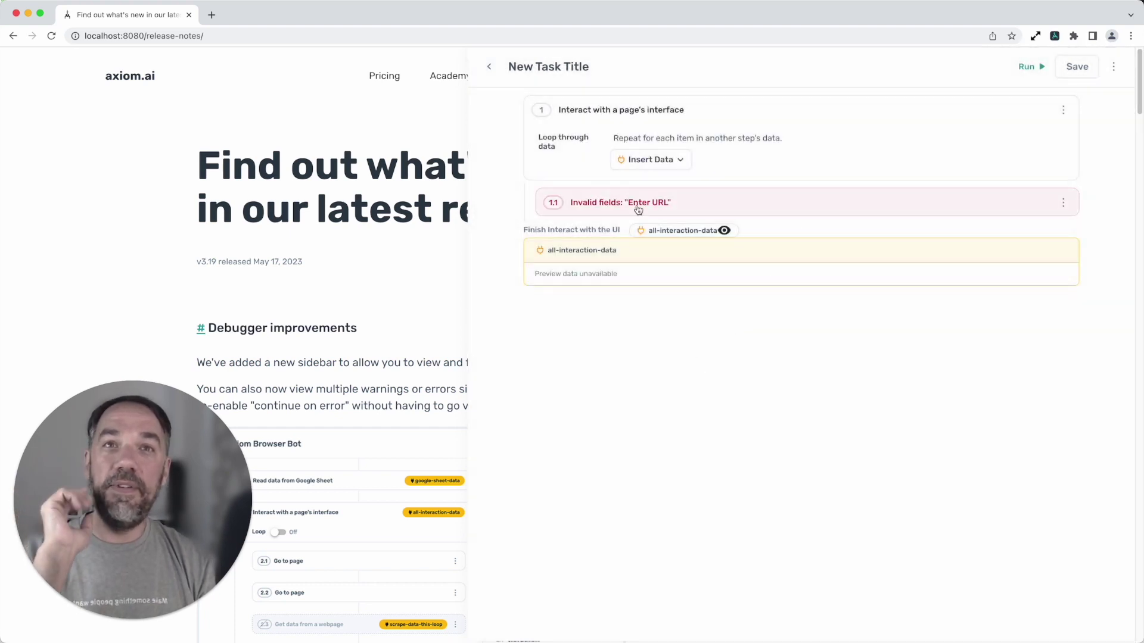
Step: Nest a second 'Interact with a page's interface' step inside the first, outputting all-interaction-data_1
click(796, 225)
click(791, 253)
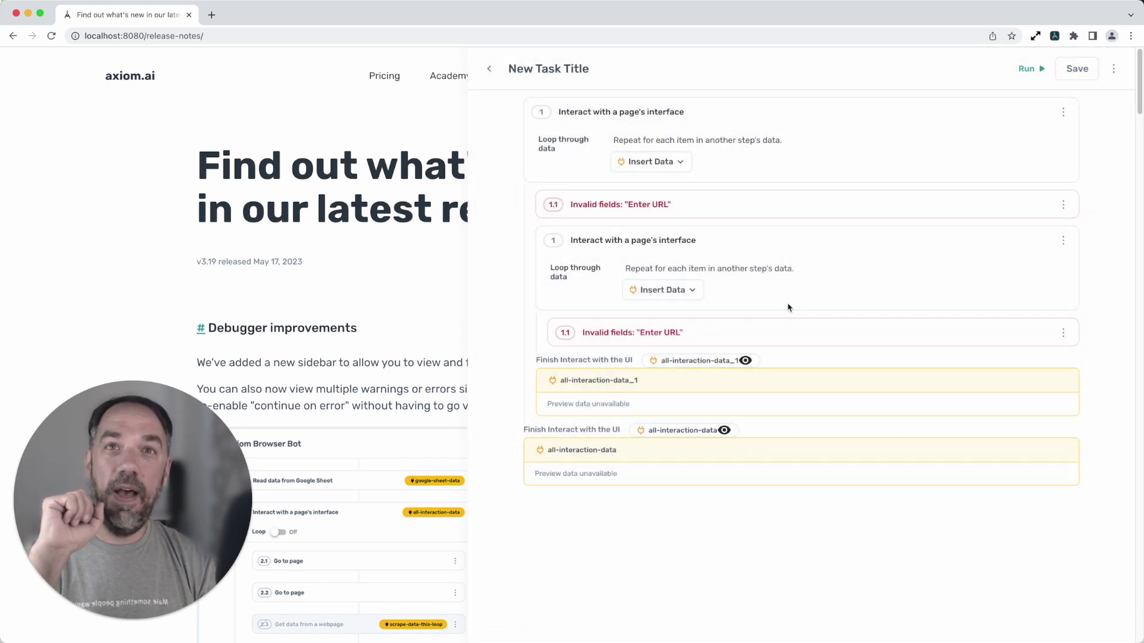